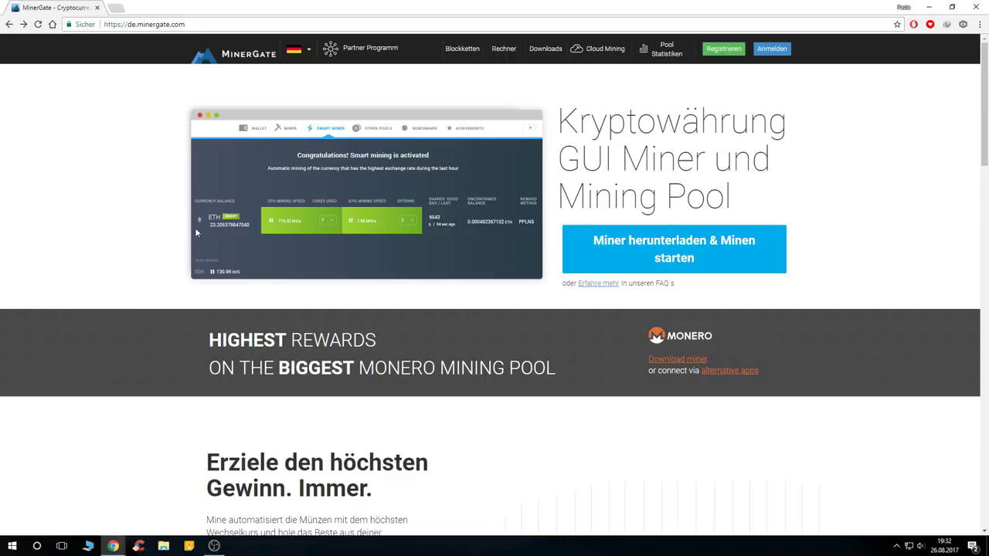
Step: View MinerGate's account registration form and the Windows downloads of its GUI miner
click(733, 49)
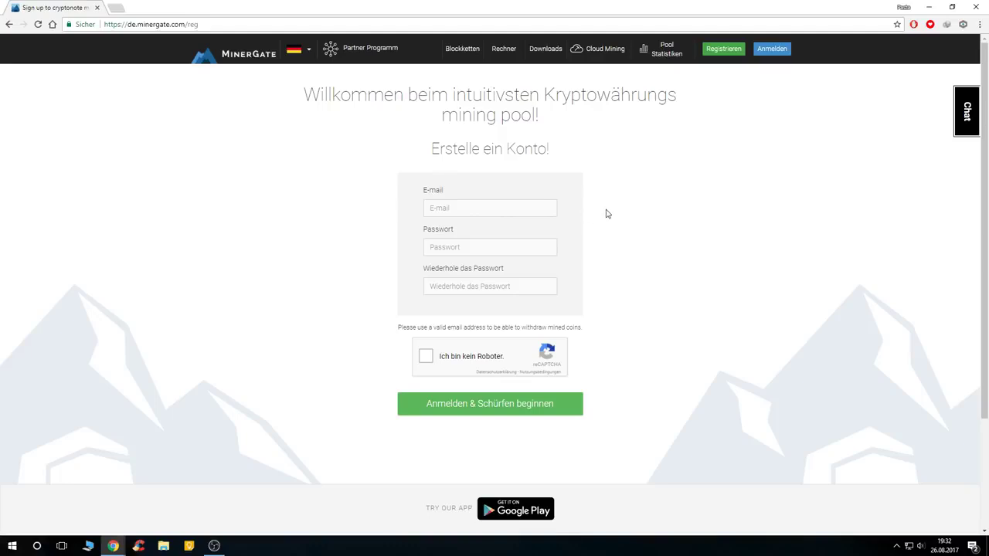
click(545, 50)
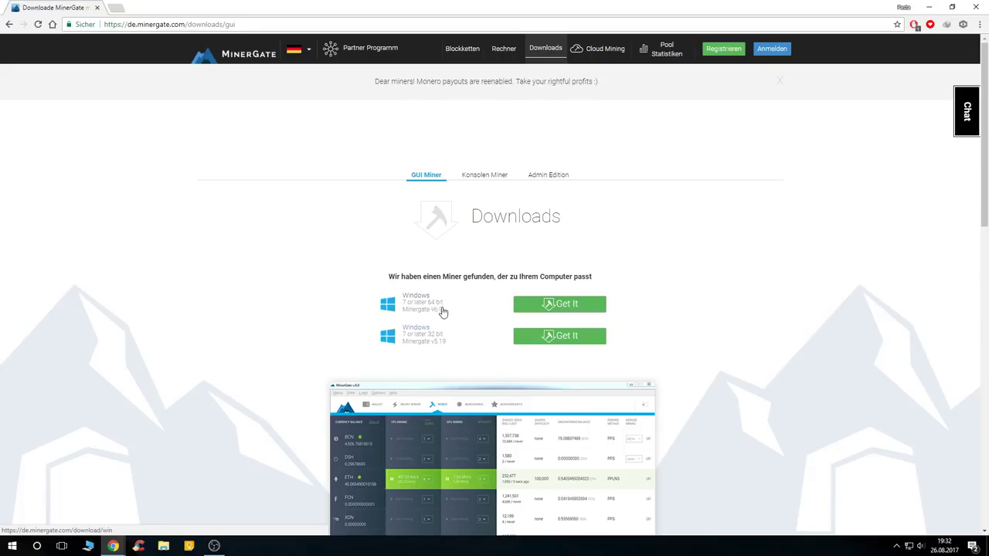
click(929, 7)
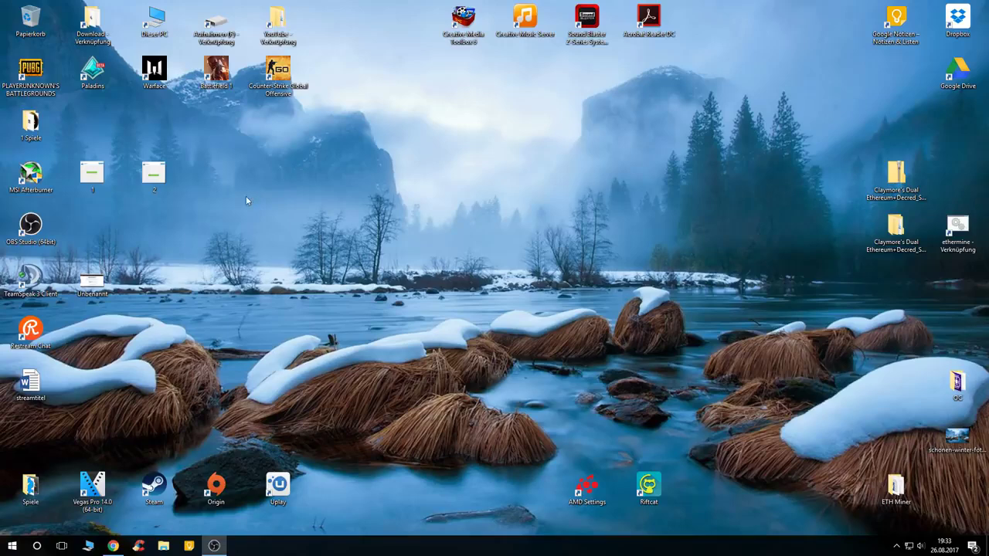
Step: View the desktop images 1 and 2 showing MinerGate's start screen and its Extended mode login
double_click(92, 173)
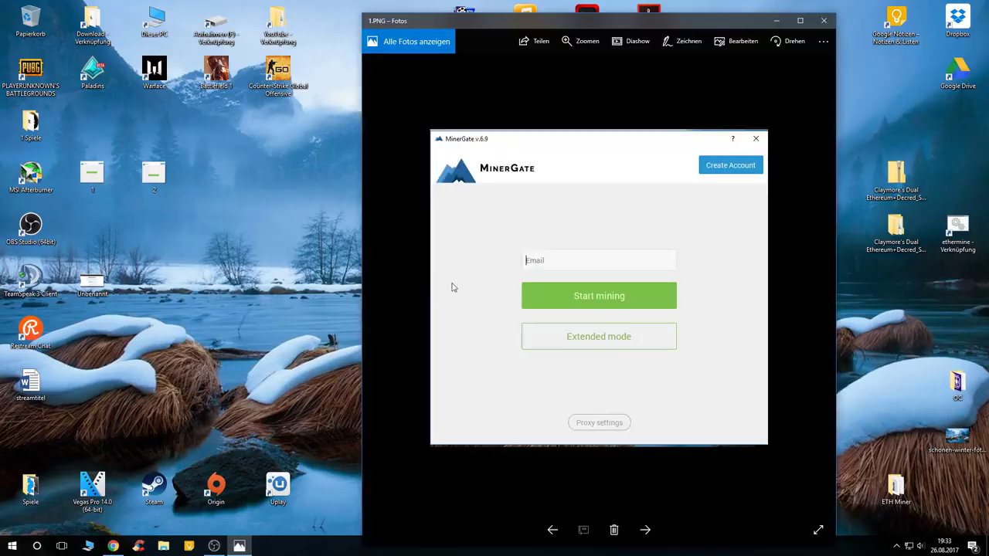
drag(511, 26, 477, 15)
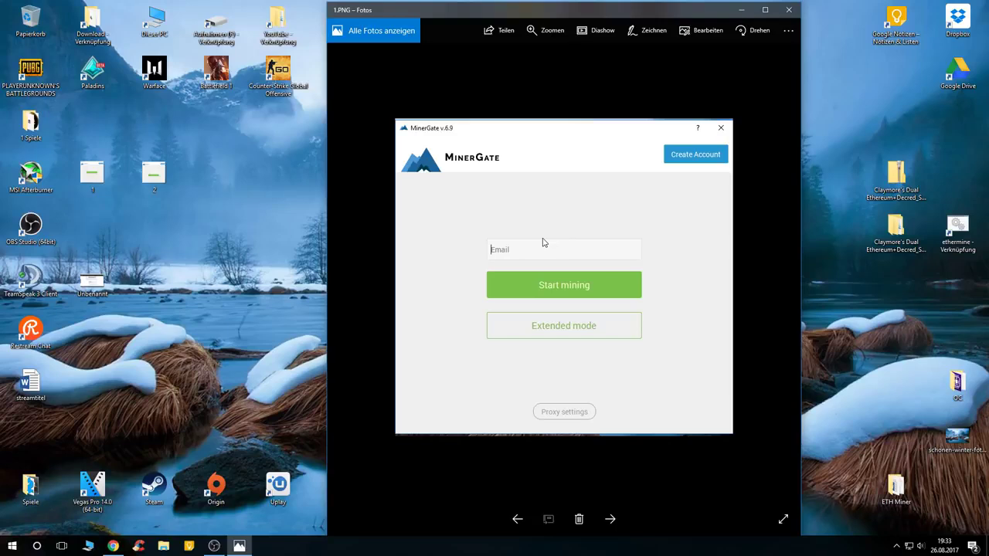
click(109, 548)
click(789, 9)
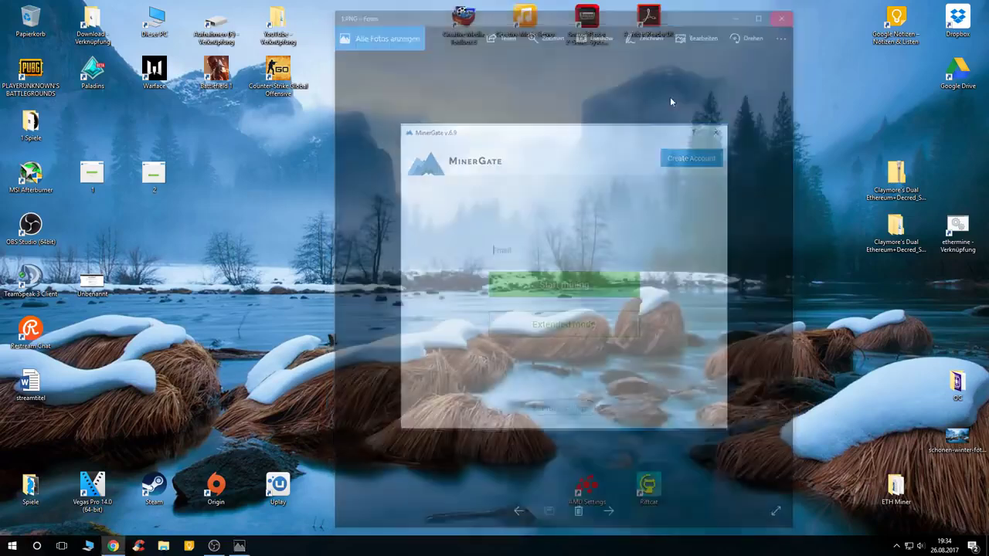
double_click(154, 175)
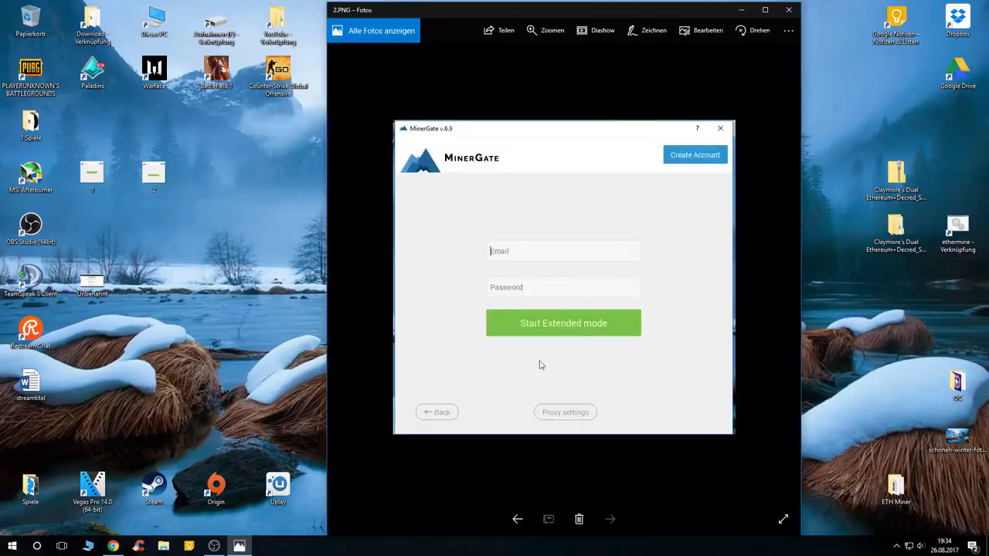
click(789, 9)
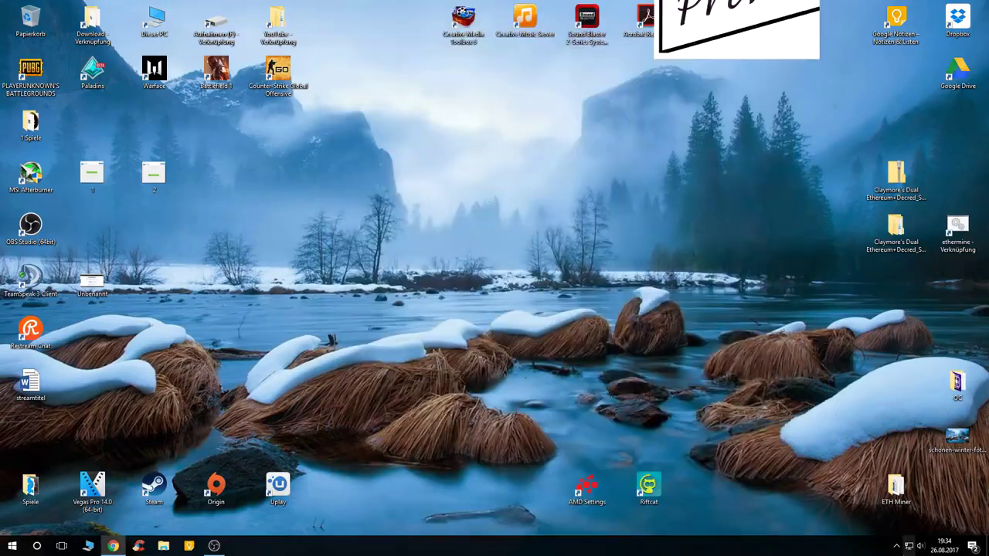
Step: Switch to the running MinerGate program and view its Smart Miner and Miner pages
click(896, 546)
click(879, 527)
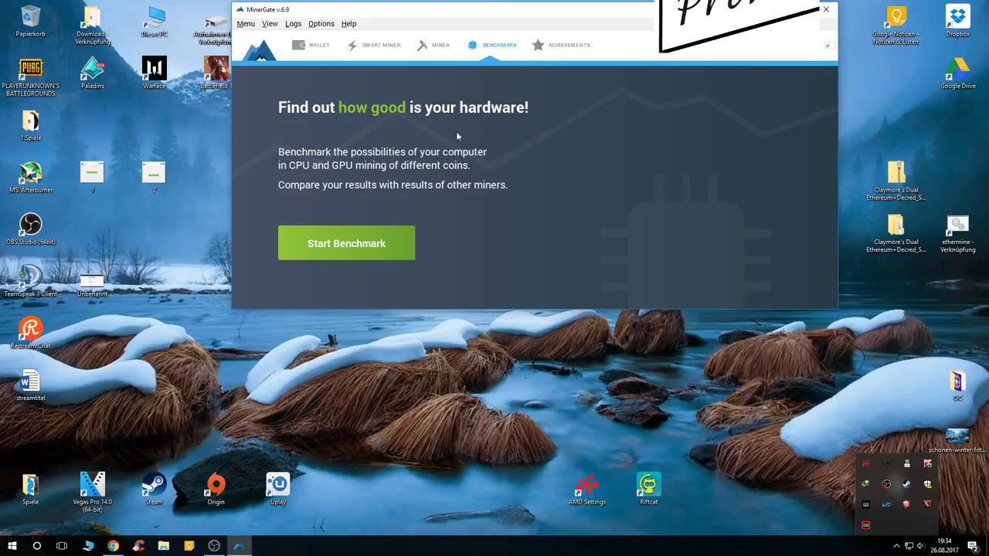
click(385, 47)
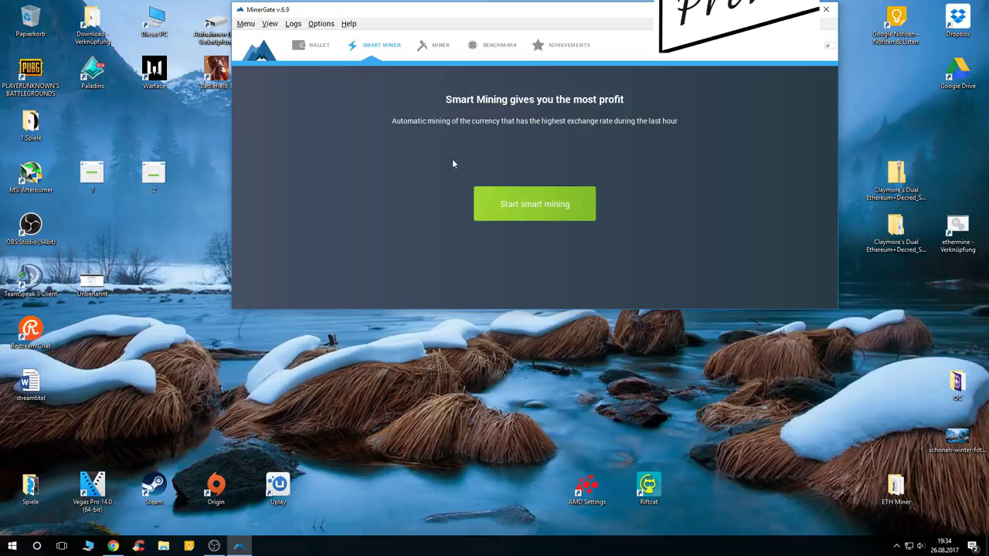
click(440, 48)
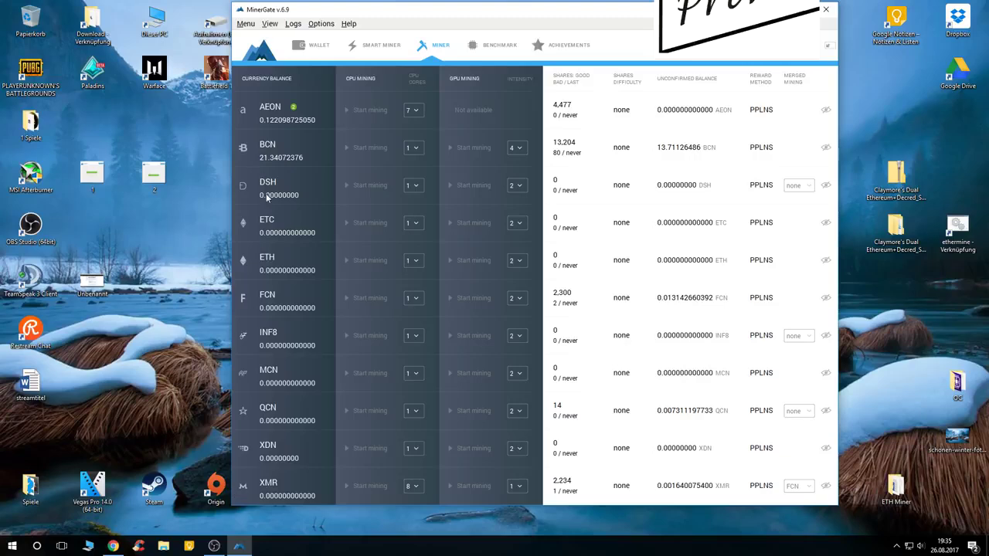
Step: Check which coins, GPU mining and other pools can be shown in the miner view
click(269, 25)
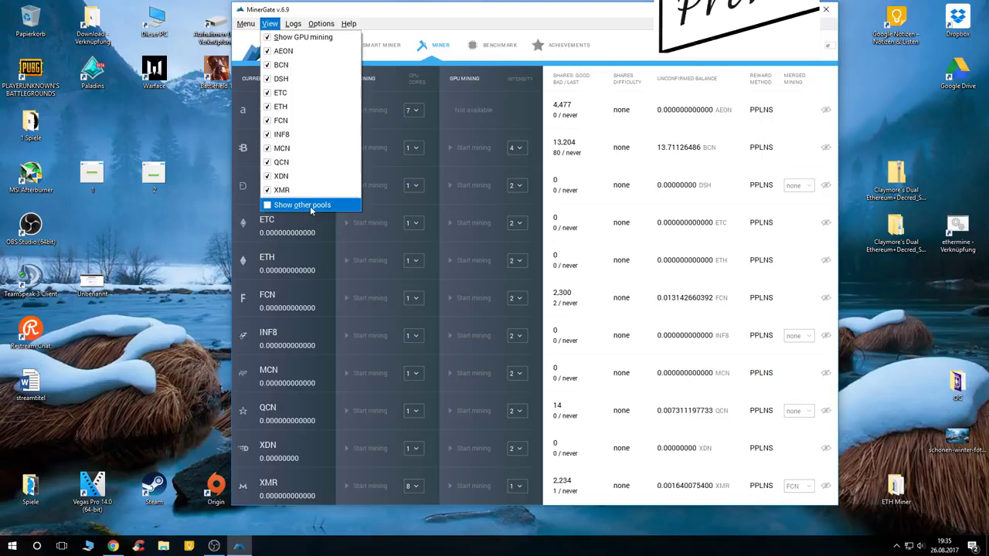
click(441, 18)
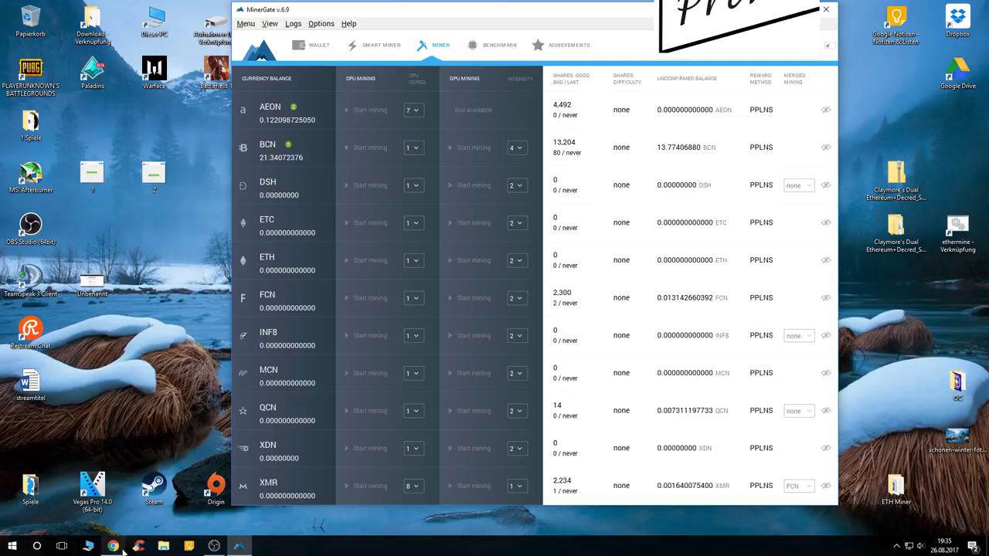
mouse_move(123, 549)
Step: Examine the CPU core and GPU intensity choices for BCN, keeping 1 core and intensity 4
click(415, 148)
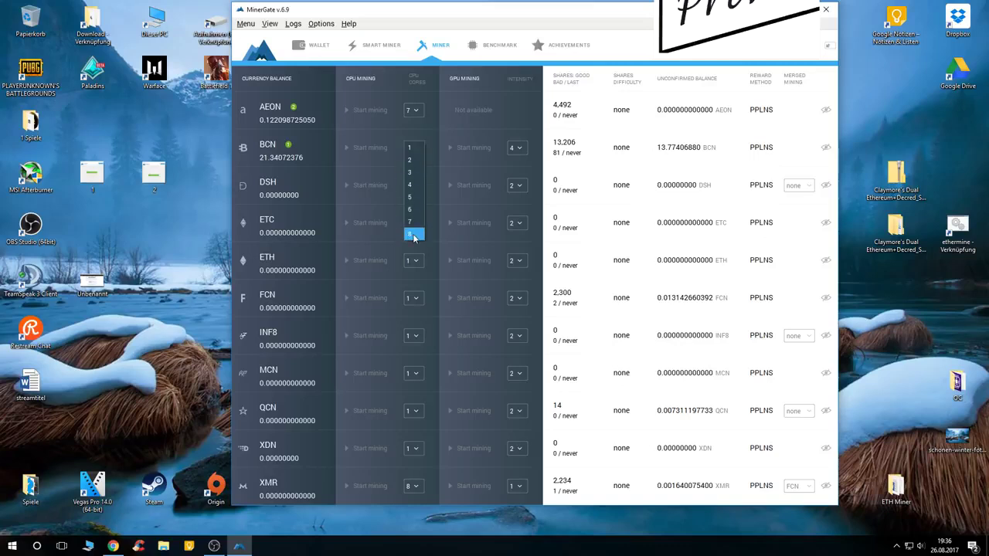
click(411, 147)
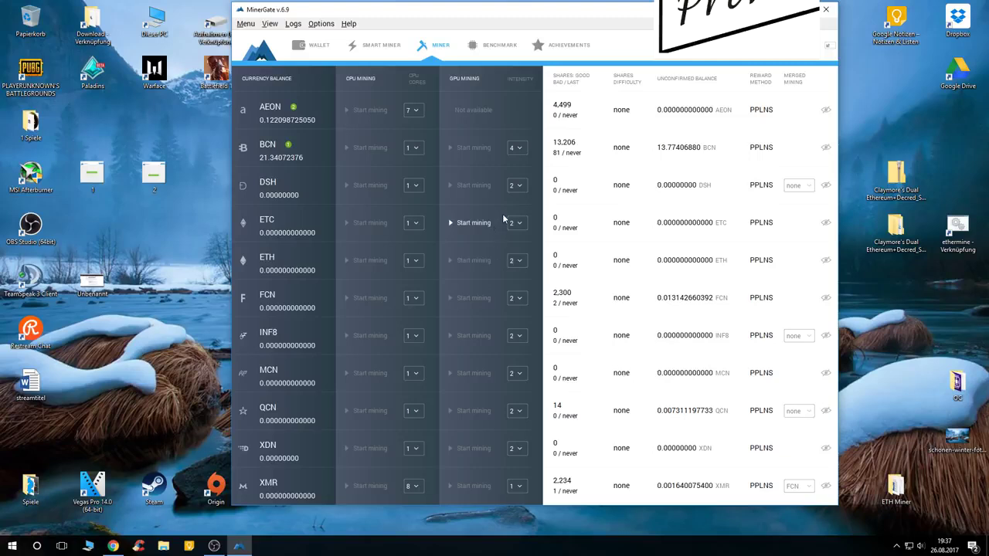
click(518, 147)
click(520, 149)
click(414, 146)
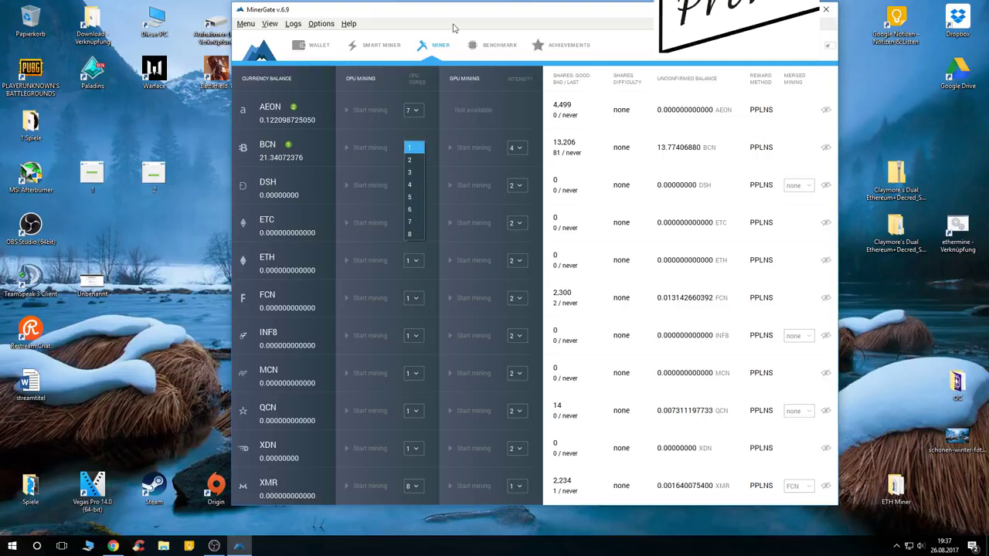
click(411, 147)
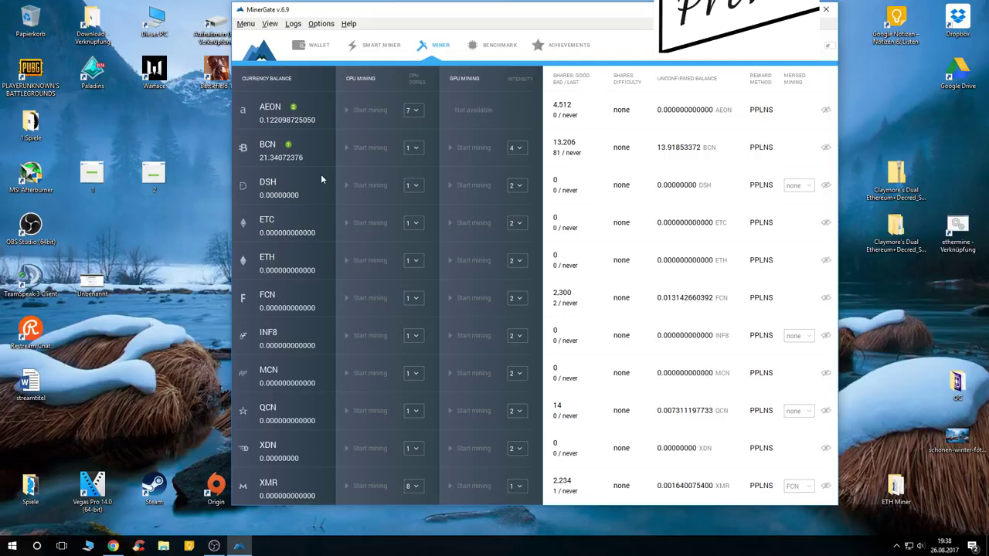
Step: Look through the Benchmark, Achievements and Smart Miner pages and return to the Miner page
click(491, 46)
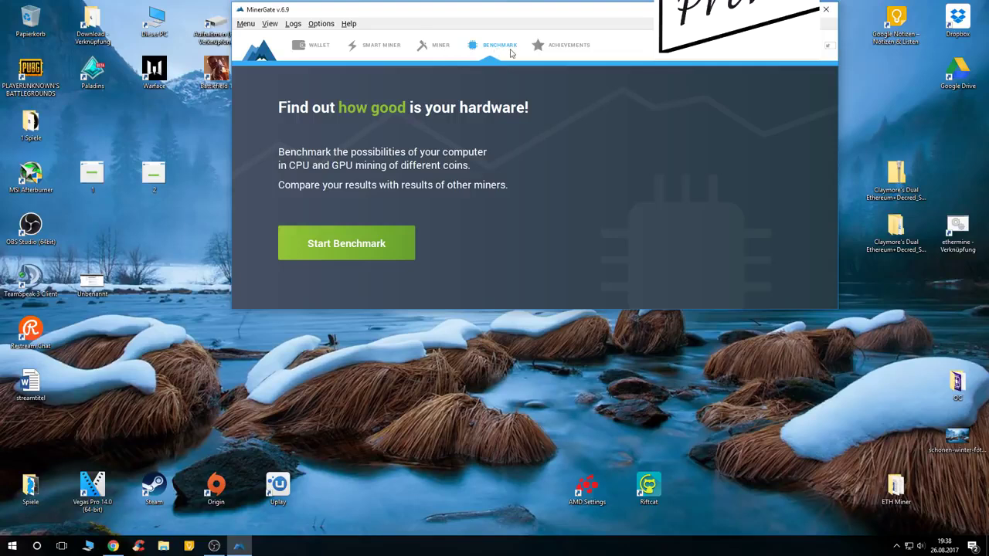
click(562, 52)
scroll(445, 195, down, 3)
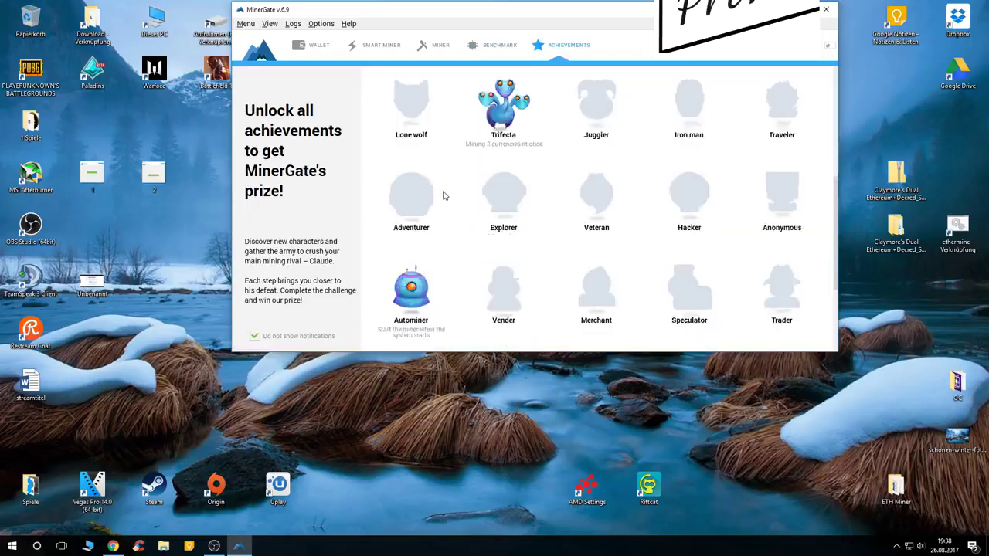
scroll(444, 195, down, 2)
scroll(445, 195, up, 5)
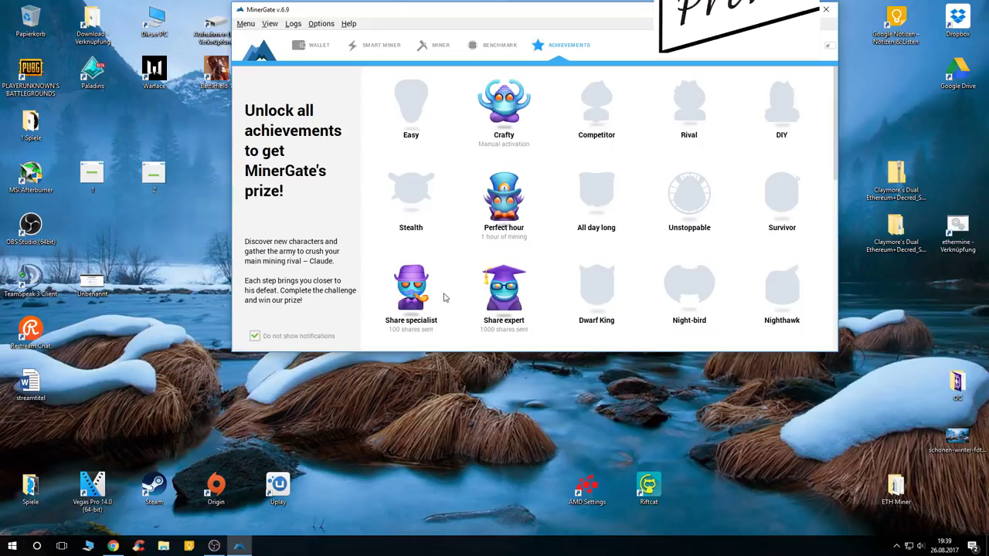
click(375, 47)
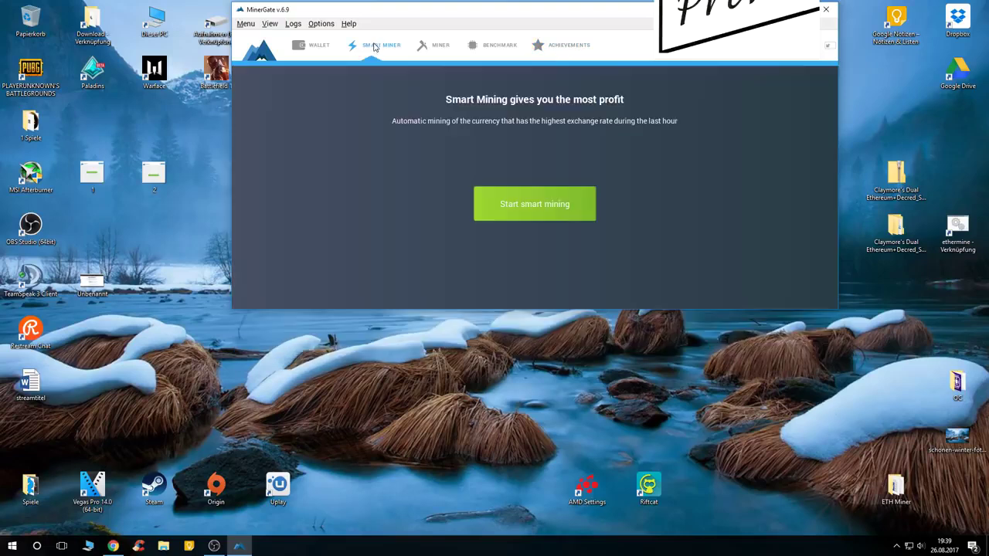
click(438, 46)
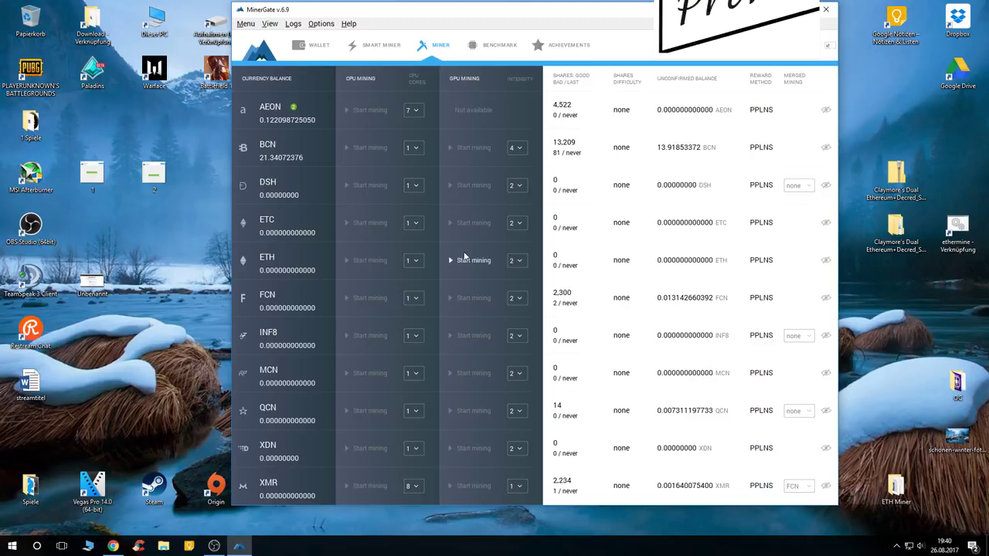
Step: Open the wallet and inspect the BCN withdrawal amount and fee
click(325, 48)
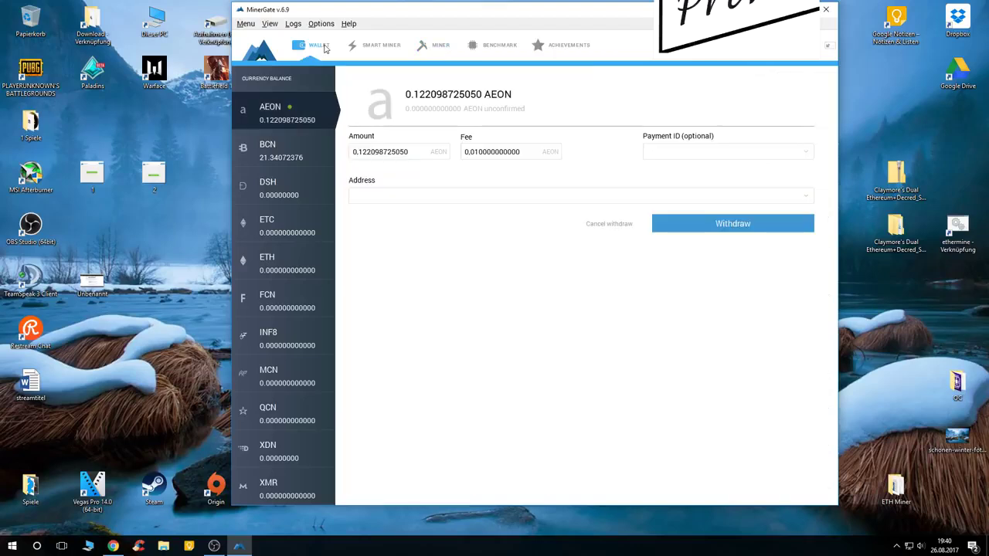
click(258, 161)
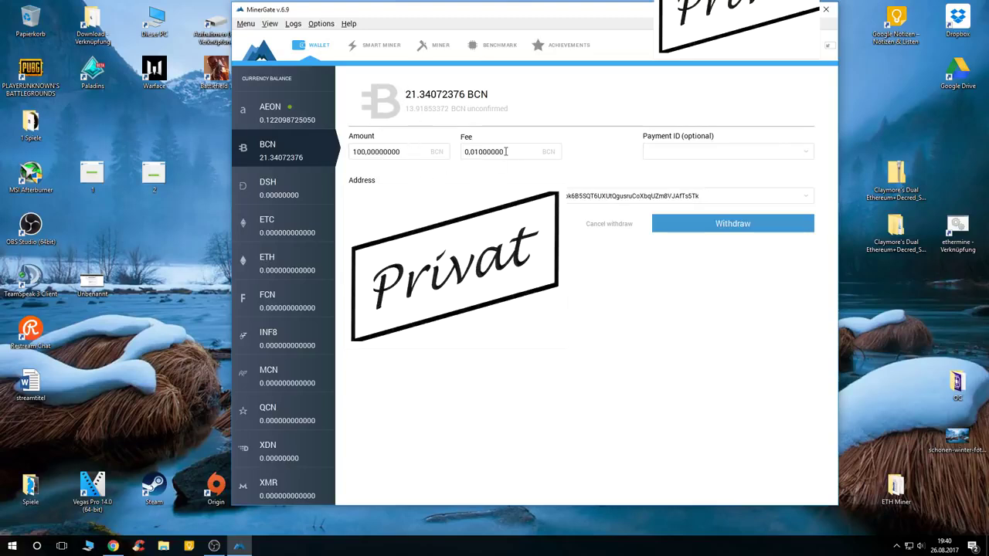
drag(499, 151, 466, 153)
click(455, 167)
Step: Compare the preset withdrawal amounts for DSH, ETC, XMR and BCN in the wallet
click(312, 188)
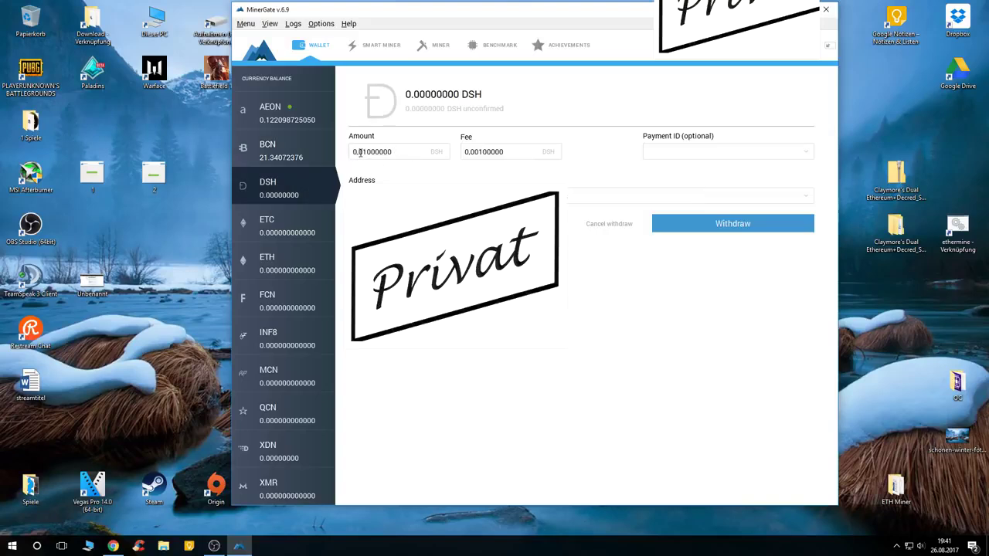
click(332, 225)
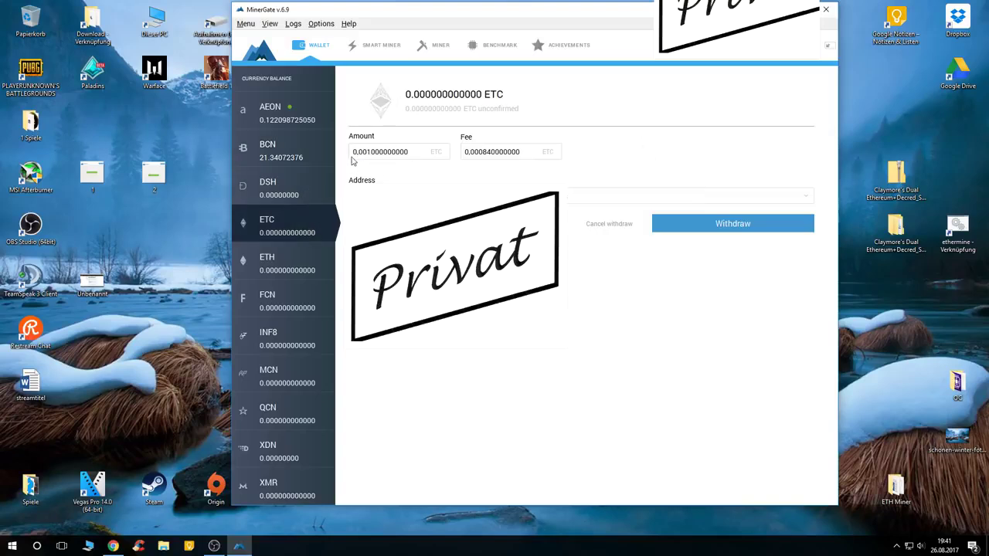
click(283, 484)
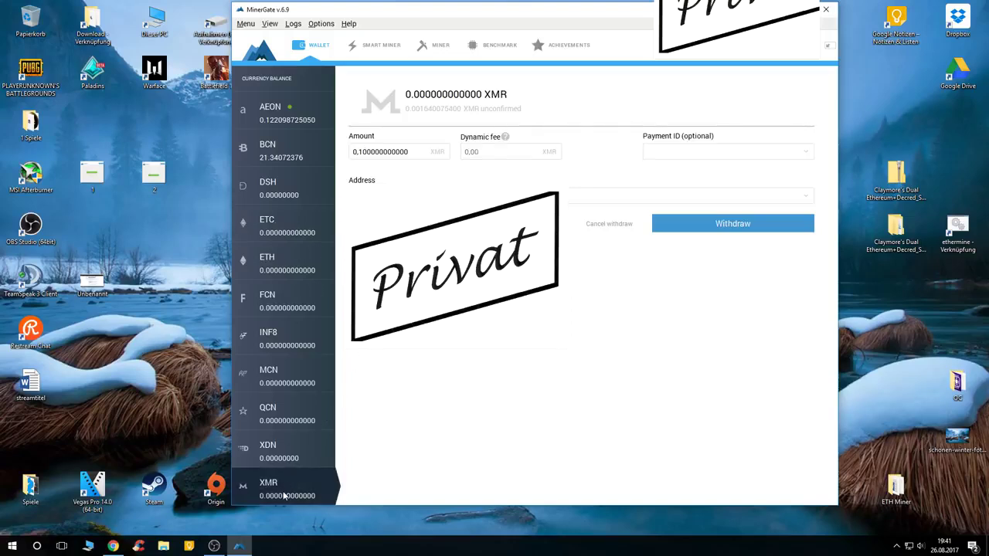
click(288, 138)
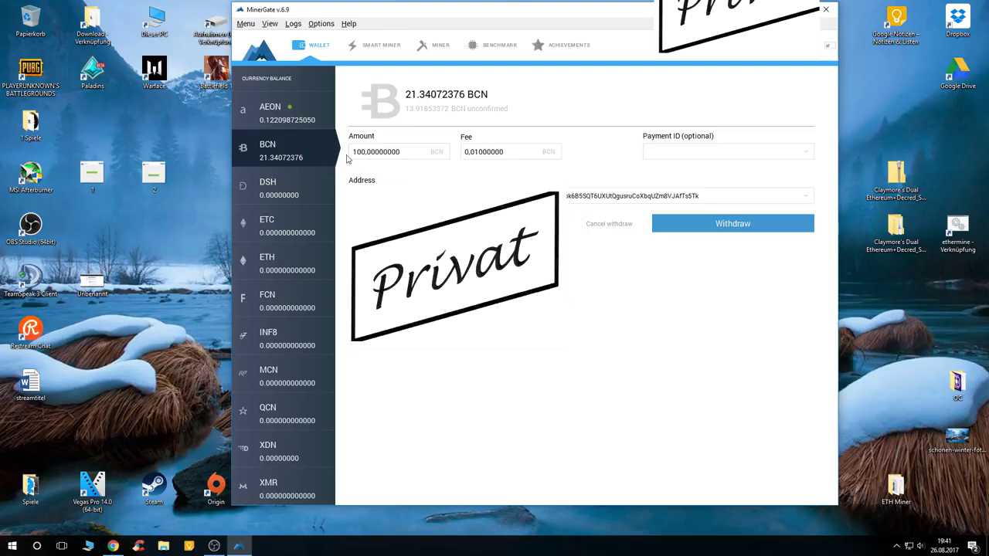
Step: Inspect the AEON balance and its withdrawal amount in the wallet
click(324, 117)
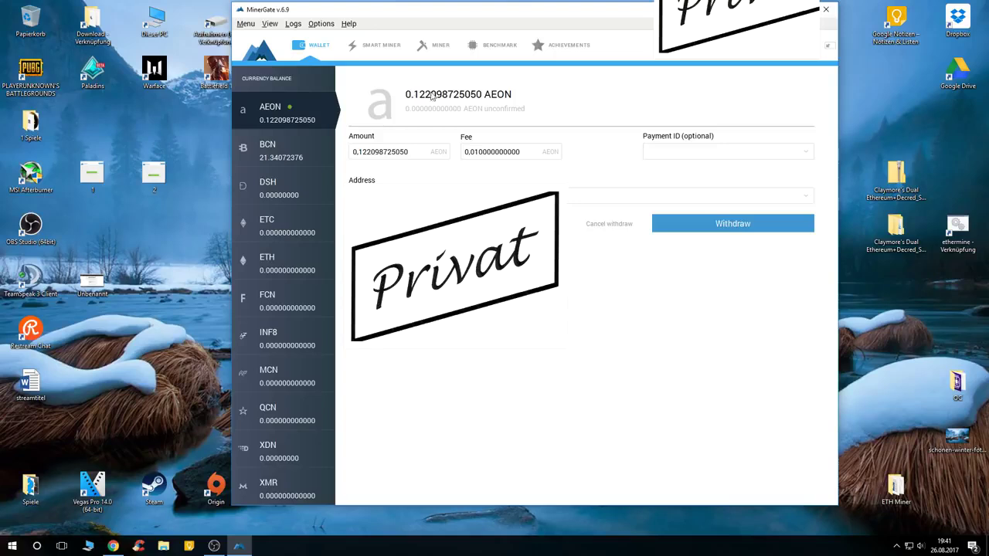
double_click(395, 147)
click(387, 173)
Step: Switch to Chrome, review the HitBTC account's coin list and latest transactions, and return to the AEON withdrawal amount in MinerGate
click(113, 546)
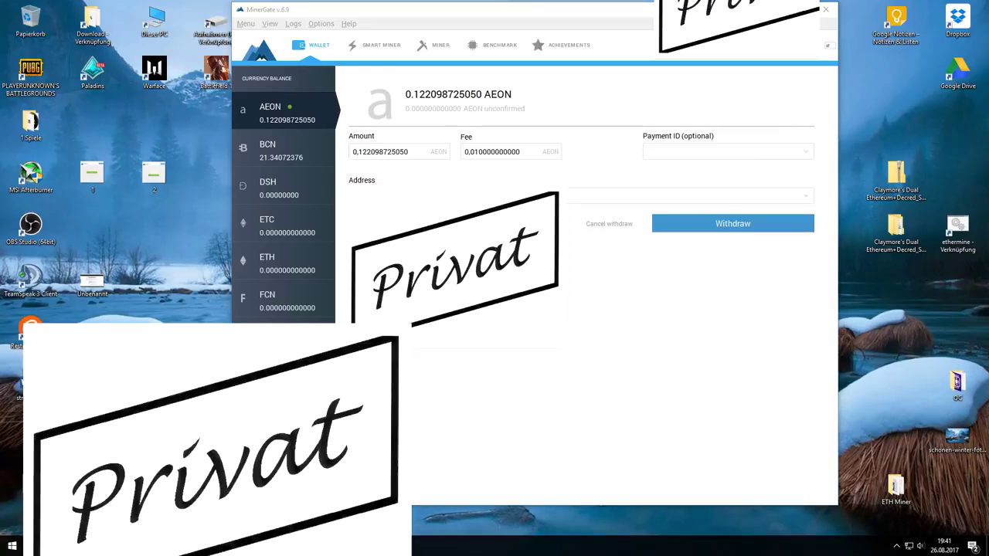
drag(183, 68, 231, 60)
double_click(231, 60)
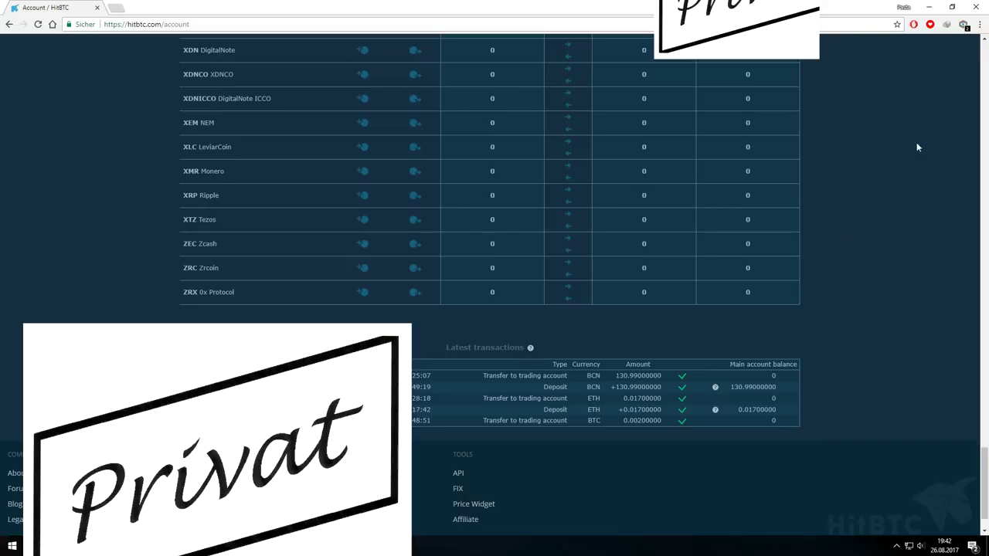
click(976, 6)
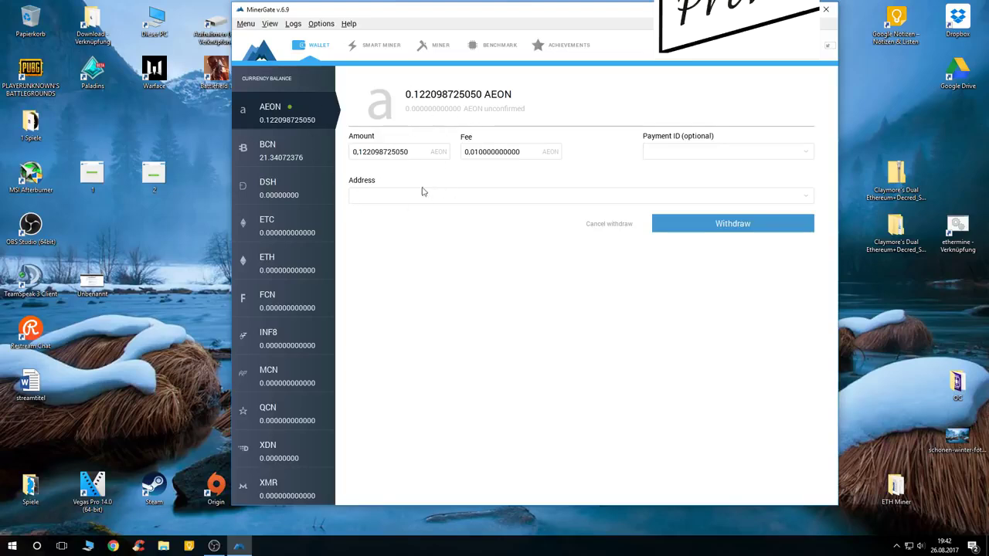
click(353, 152)
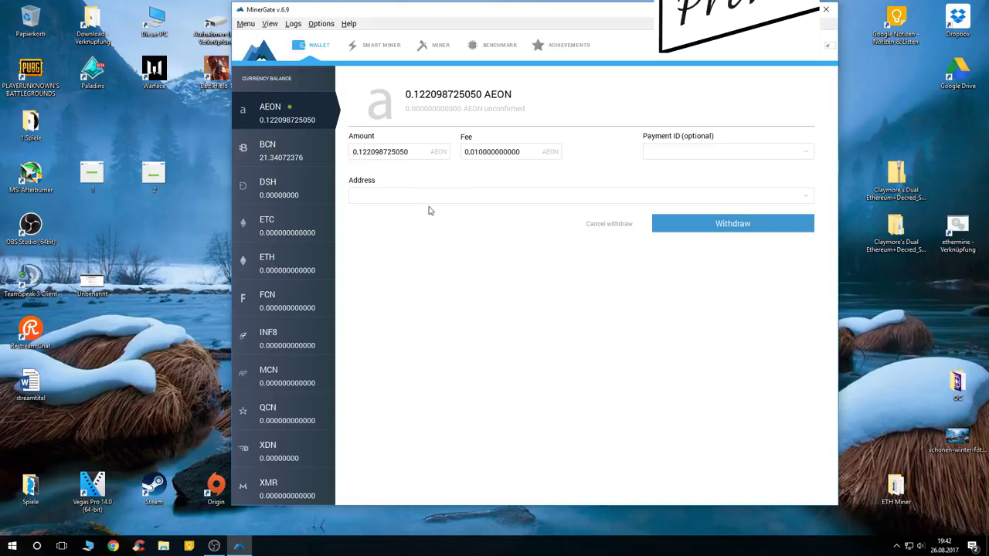